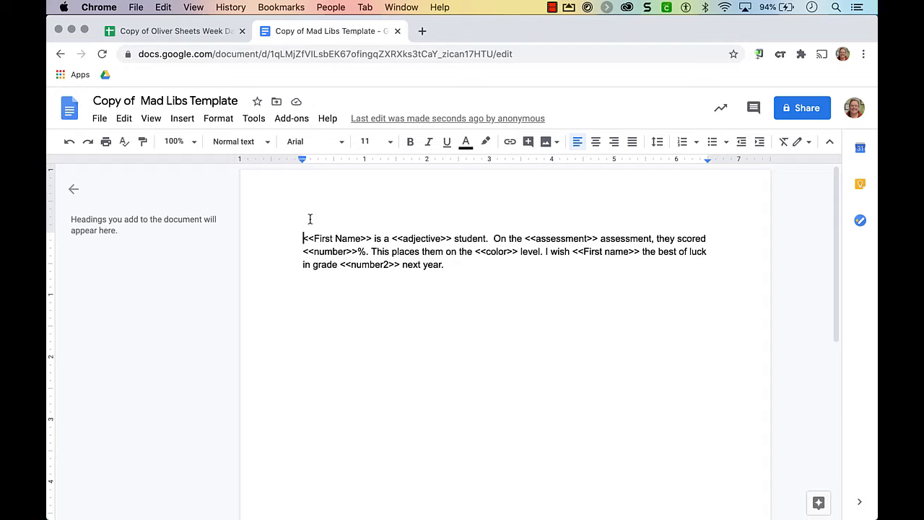
# Step: Switch to the Mad Libs data spreadsheet and fill row 5 from the adjective column onward with happy, typing, purple, 10,000 and 341
pyautogui.click(177, 31)
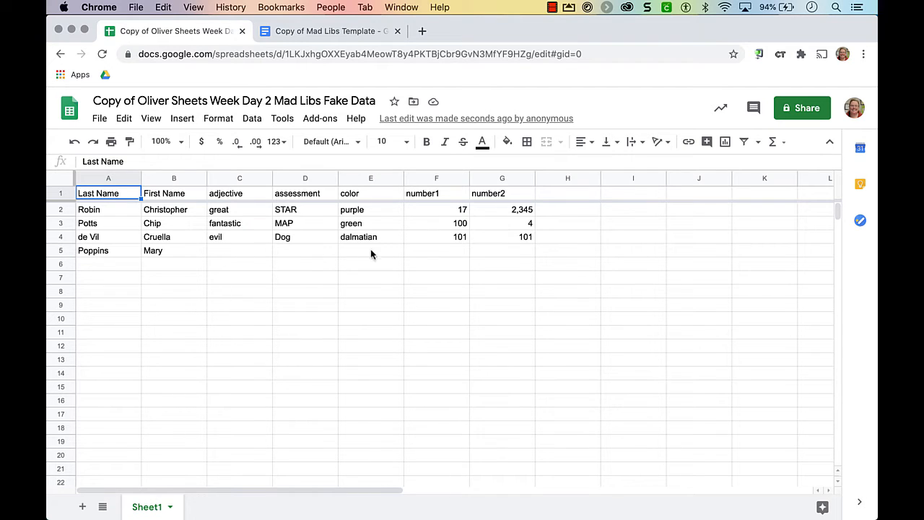
pyautogui.click(240, 258)
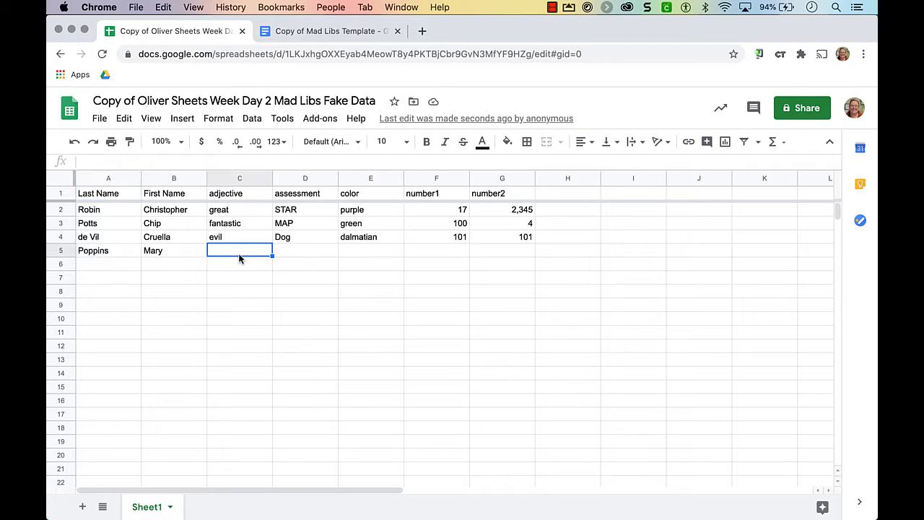
pyautogui.write('happy')
pyautogui.press('Tab')
pyautogui.write('typing')
pyautogui.press('Tab')
pyautogui.write('purple')
pyautogui.press('Tab')
pyautogui.write('10,000\t341')
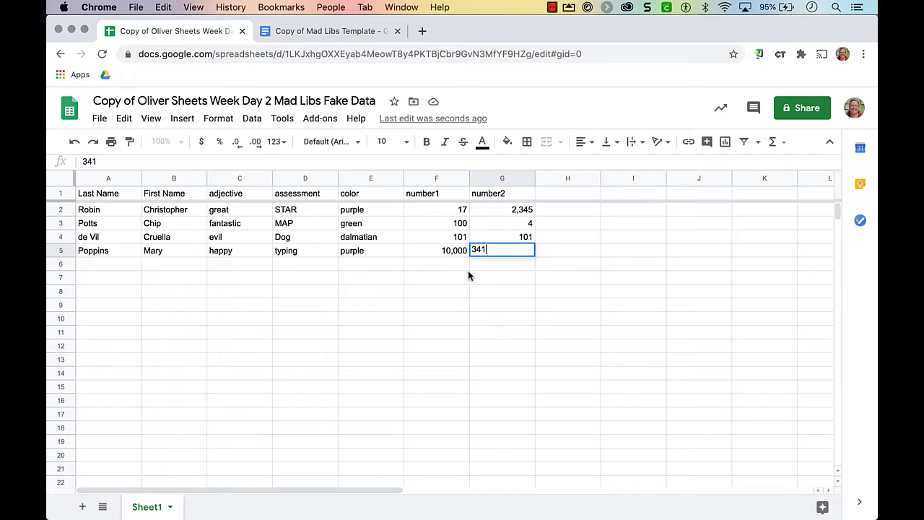
pyautogui.click(468, 268)
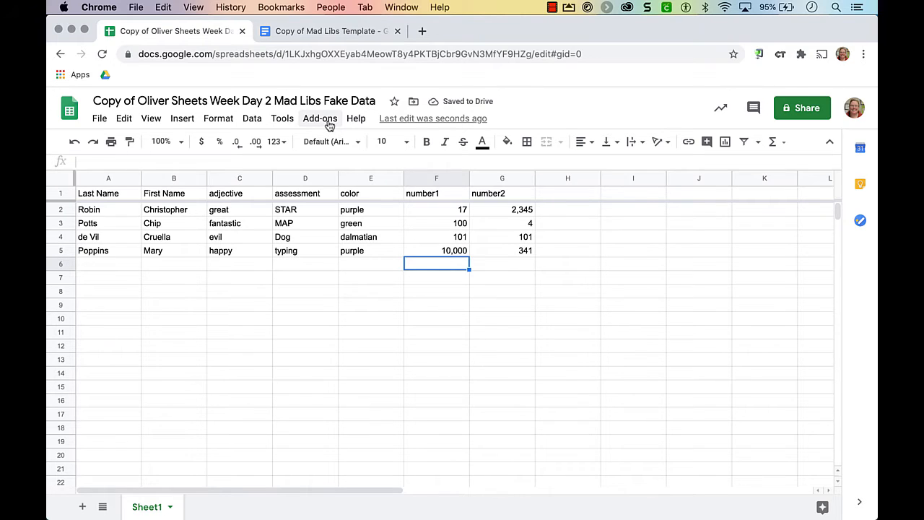
# Step: Search the add-on marketplace for autocrat and open the Autocrat listing
pyautogui.click(329, 125)
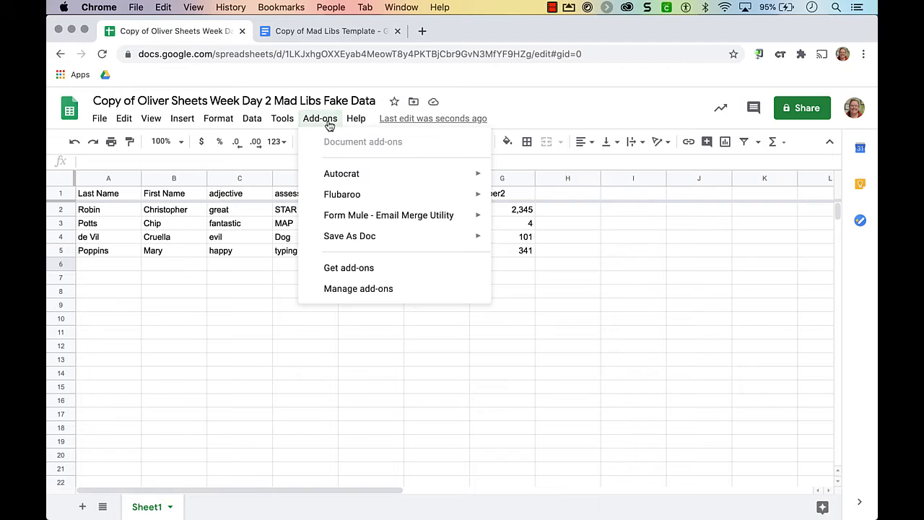
pyautogui.moveTo(353, 179)
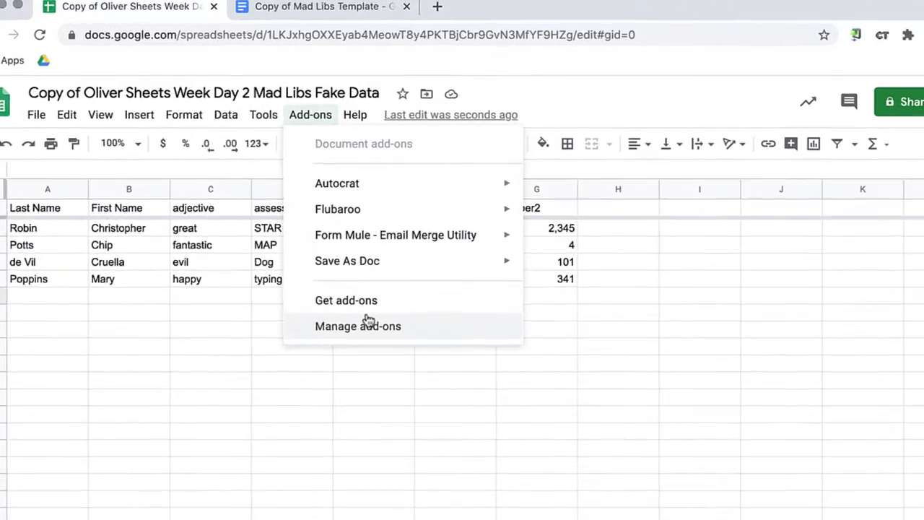
pyautogui.click(304, 289)
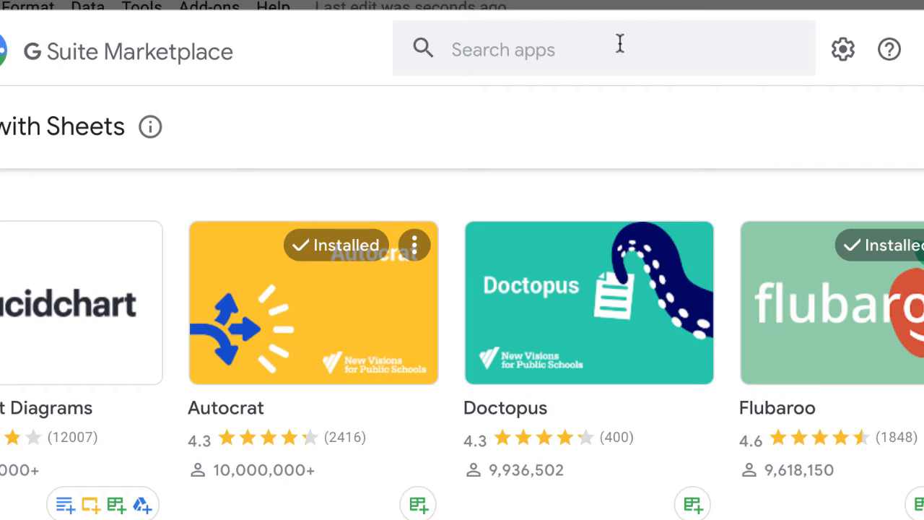
pyautogui.click(579, 56)
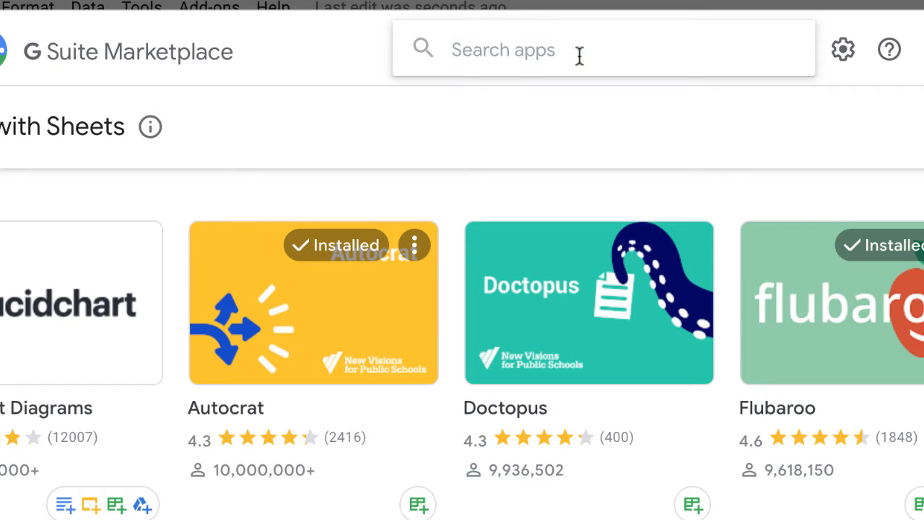
pyautogui.write('autocart')
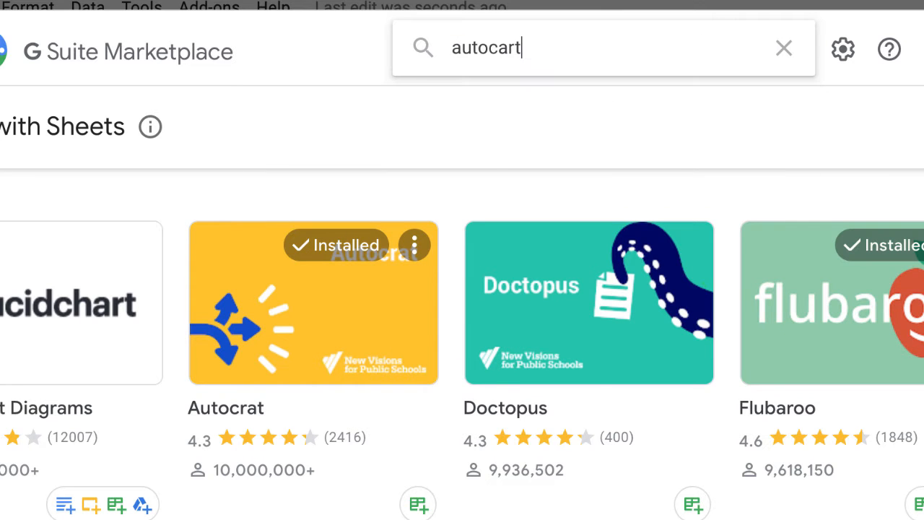
pyautogui.press('BackSpace')
pyautogui.press('BackSpace')
pyautogui.press('BackSpace')
pyautogui.write('rat')
pyautogui.press('Return')
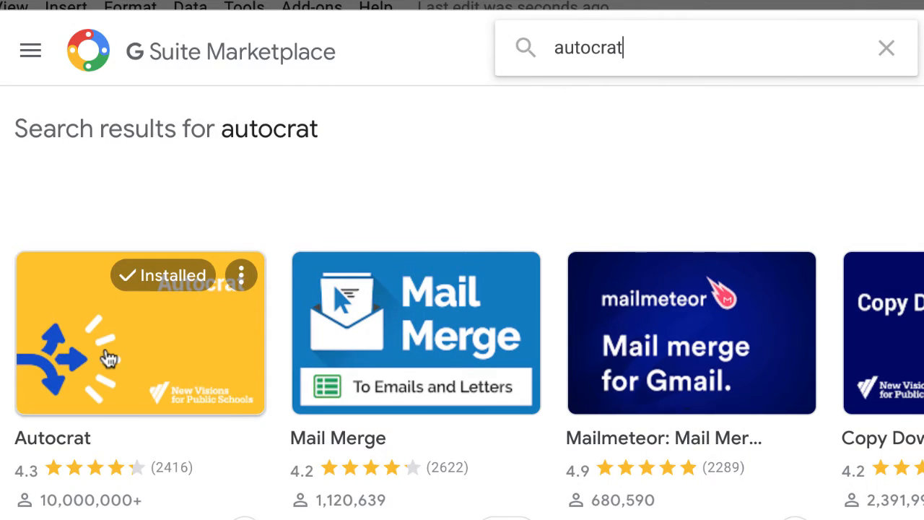
pyautogui.click(108, 359)
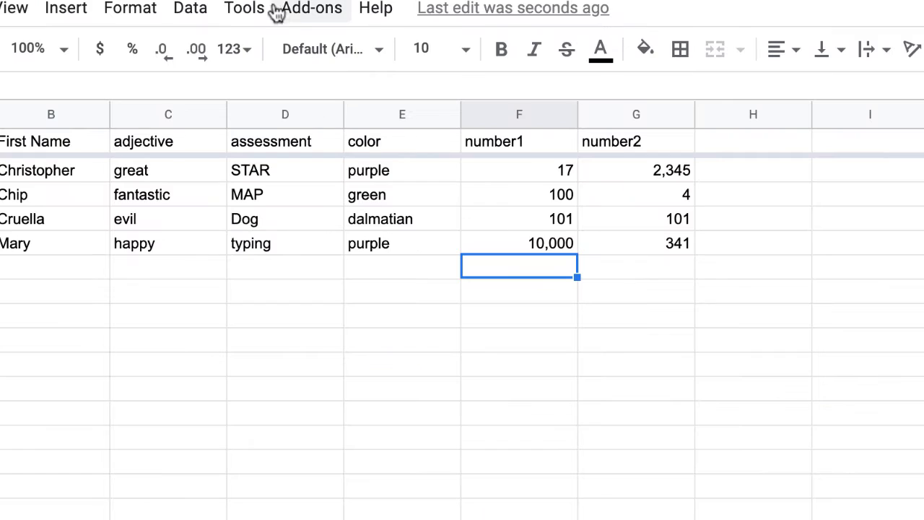
# Step: Launch the Autocrat add-on, create a new merge job named Spring Report Fake Comments and continue to the template choice
pyautogui.click(299, 14)
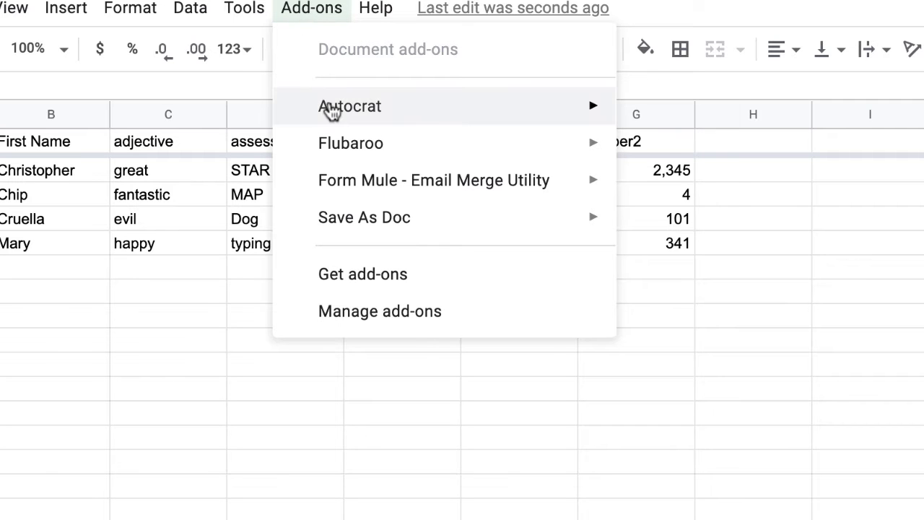
pyautogui.moveTo(617, 120)
pyautogui.click(649, 120)
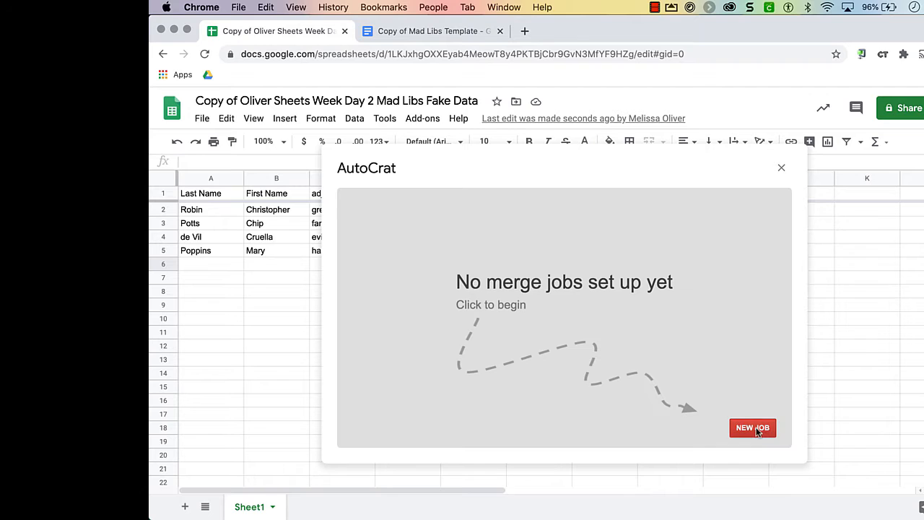
pyautogui.click(760, 427)
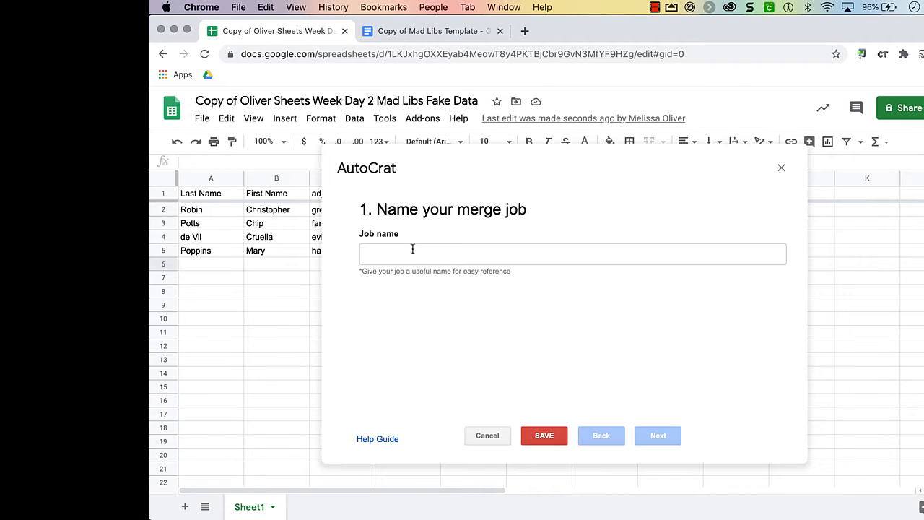
pyautogui.click(411, 252)
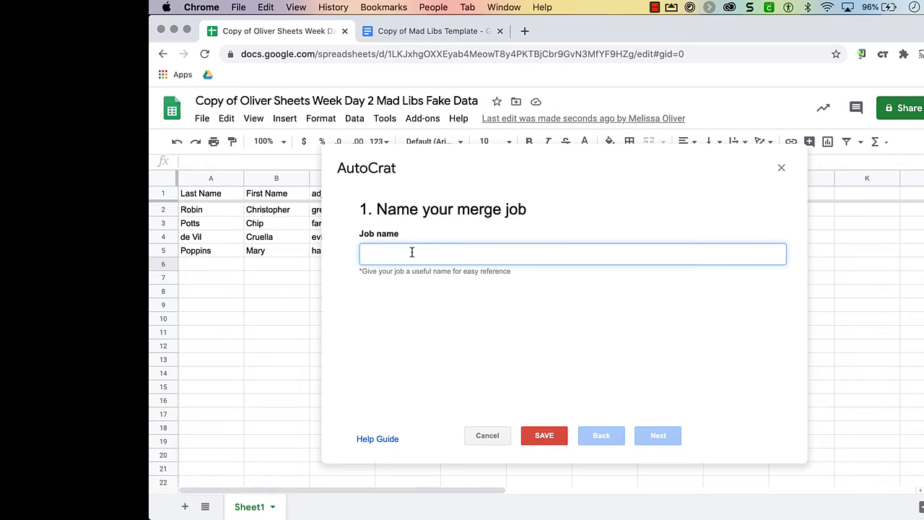
pyautogui.write('Spring Report Fake Comments')
pyautogui.click(657, 437)
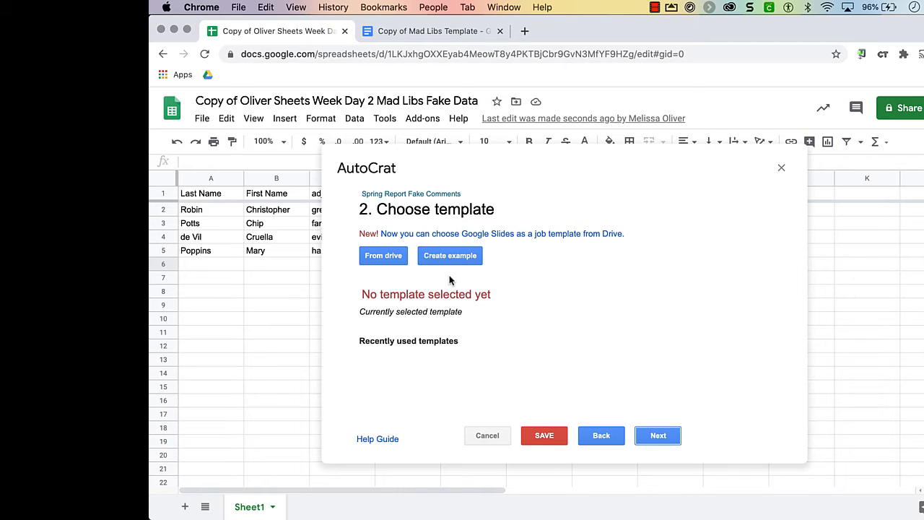
# Step: Choose the Copy of Mad Libs Template document from Drive as the merge template and continue to the data mapping
pyautogui.click(382, 256)
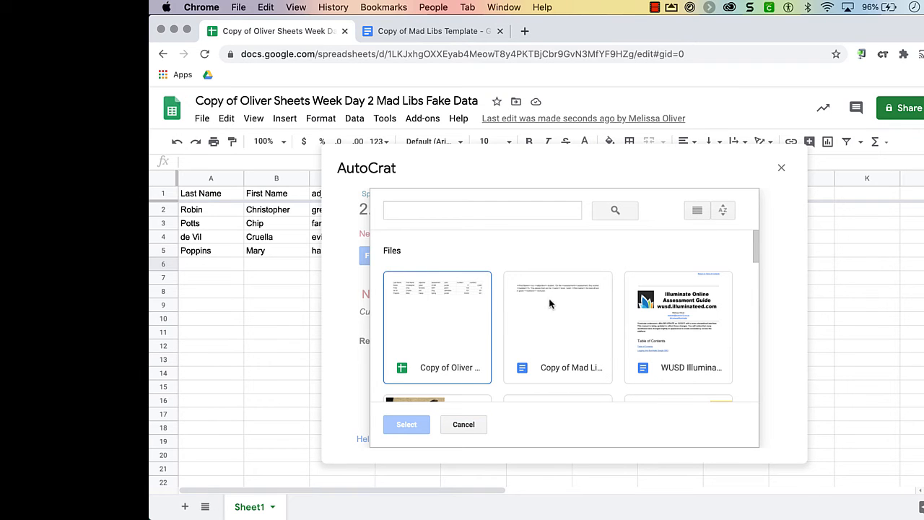
pyautogui.click(562, 306)
pyautogui.click(404, 426)
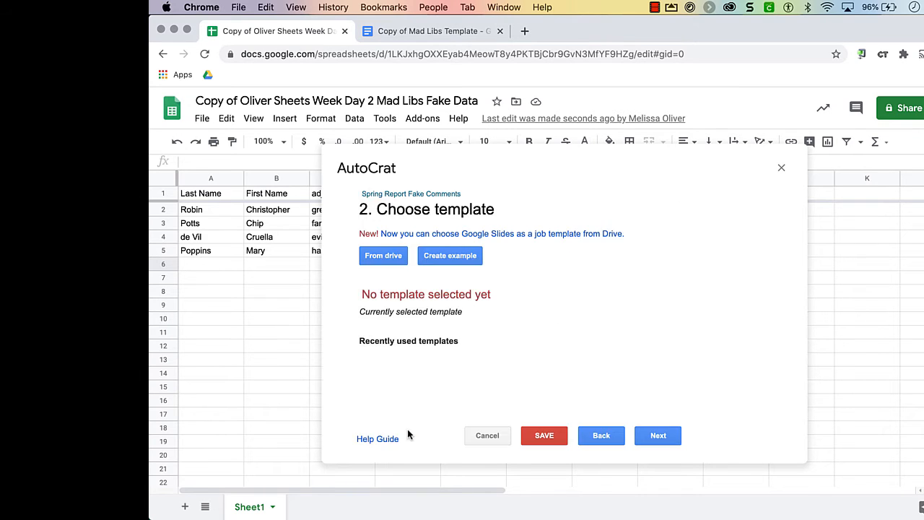
pyautogui.click(662, 436)
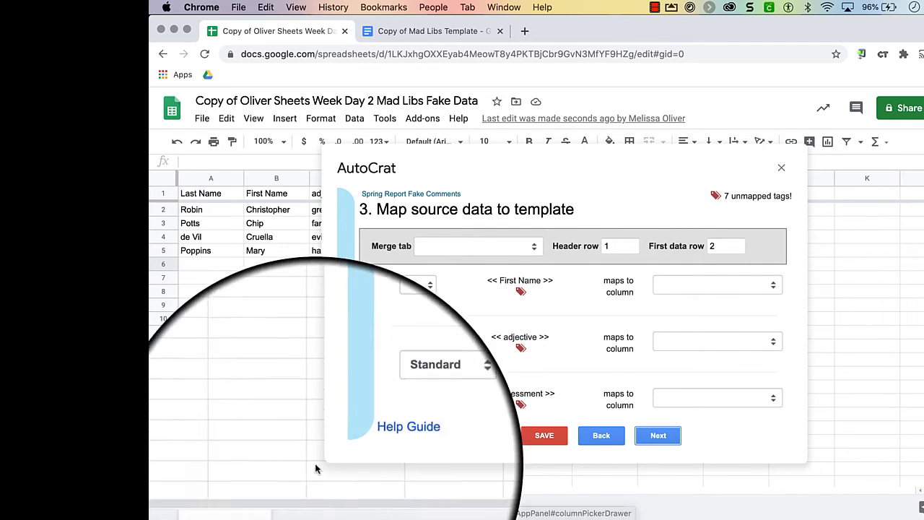
# Step: Set the merge tab to Sheet1 and map the <<number>> tag to the number1 column
pyautogui.click(535, 247)
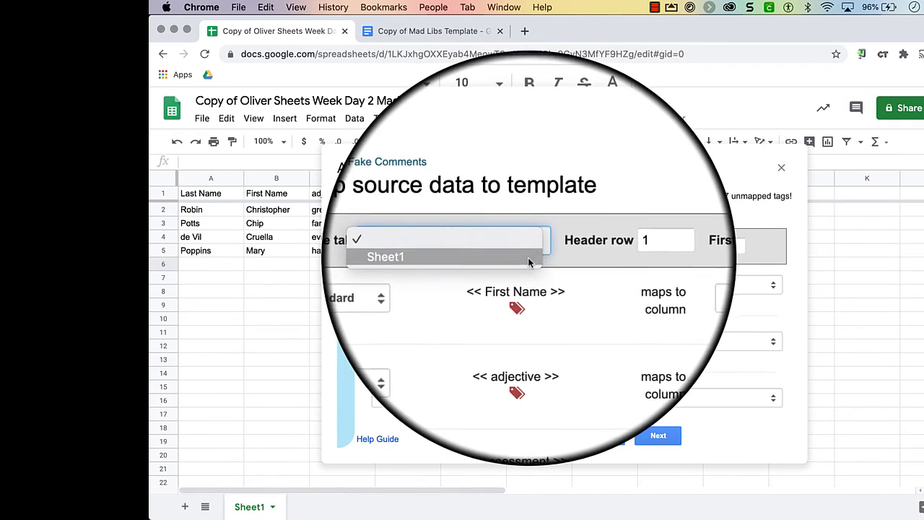
pyautogui.click(528, 260)
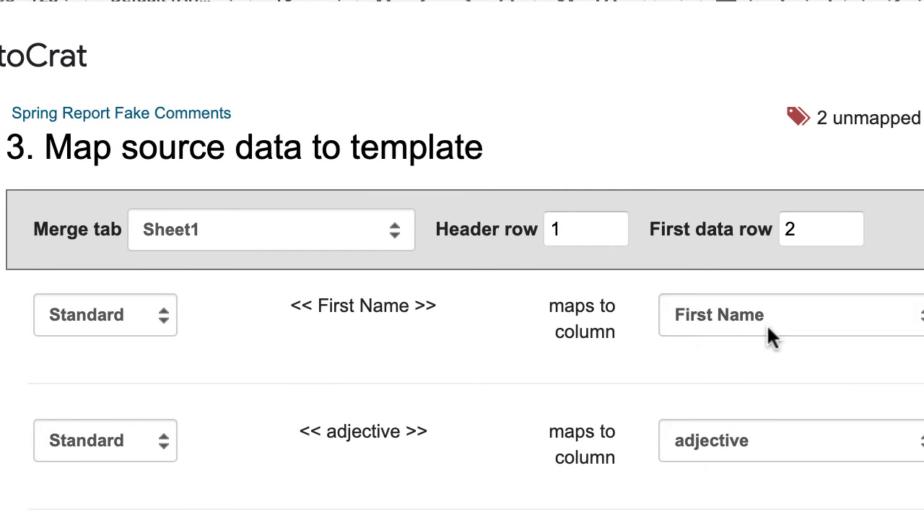
pyautogui.scroll(-5, 495, 404)
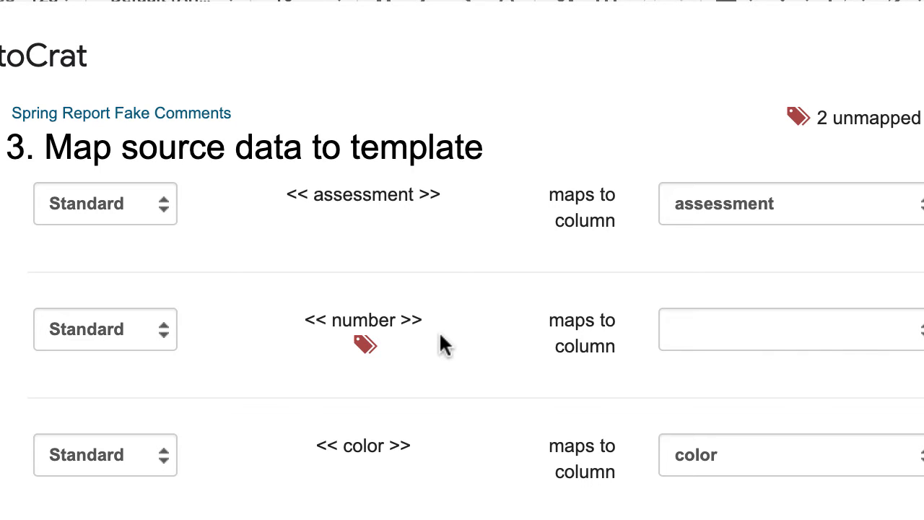
pyautogui.click(837, 342)
pyautogui.click(837, 342)
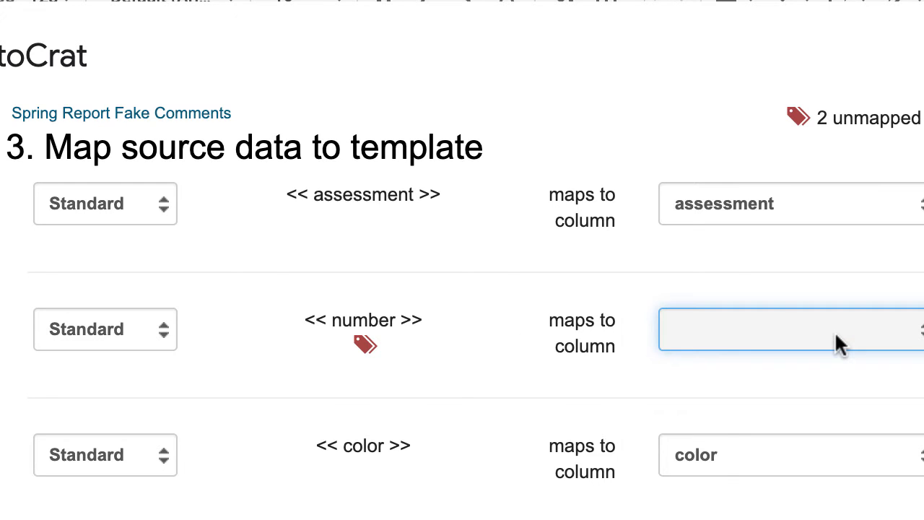
pyautogui.click(837, 343)
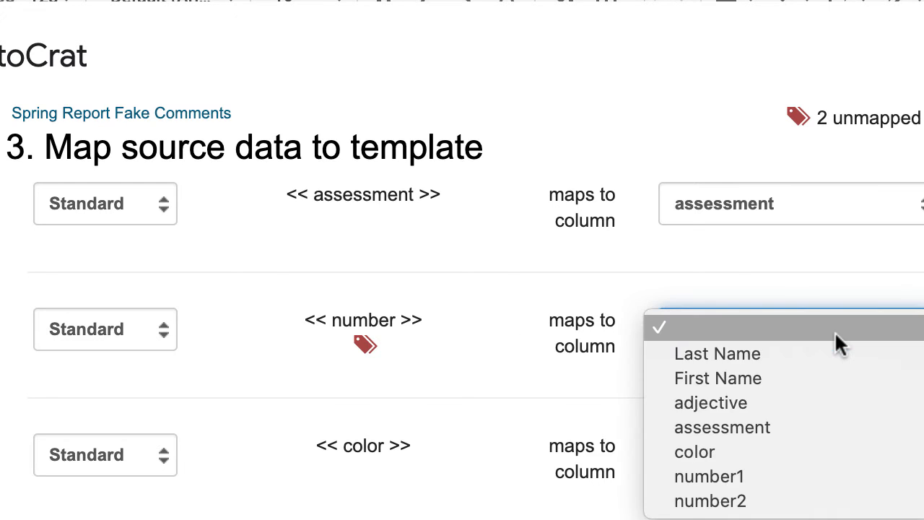
pyautogui.click(802, 470)
# Step: Map the unmapped <<First name>> tag to the First Name column and continue to the file settings
pyautogui.scroll(-3, 577, 501)
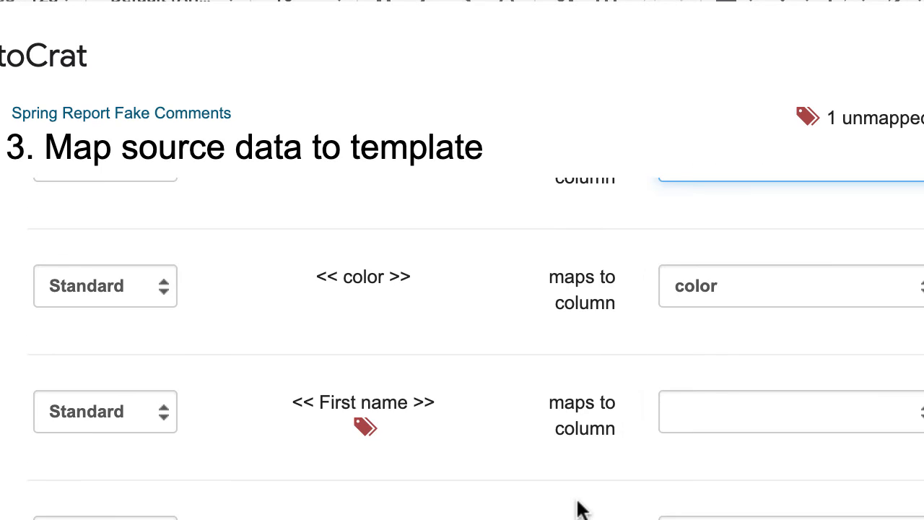
pyautogui.scroll(1, 581, 509)
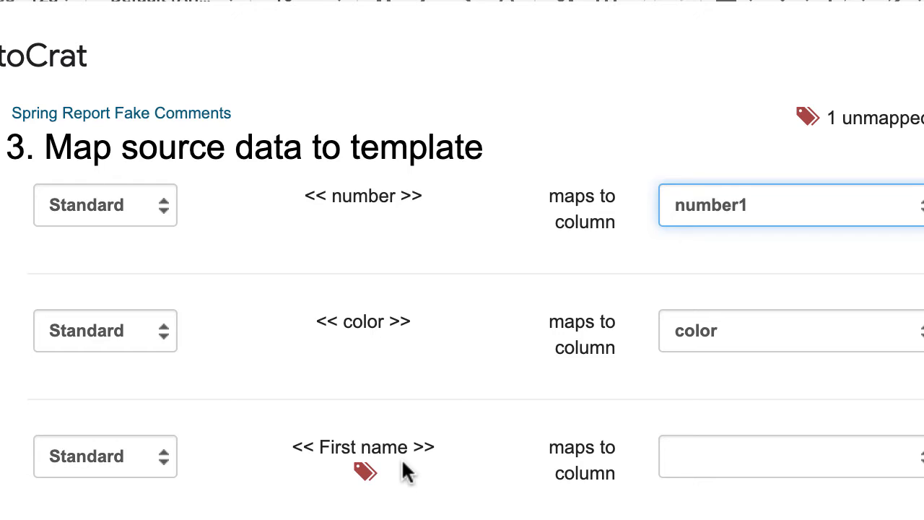
pyautogui.click(768, 455)
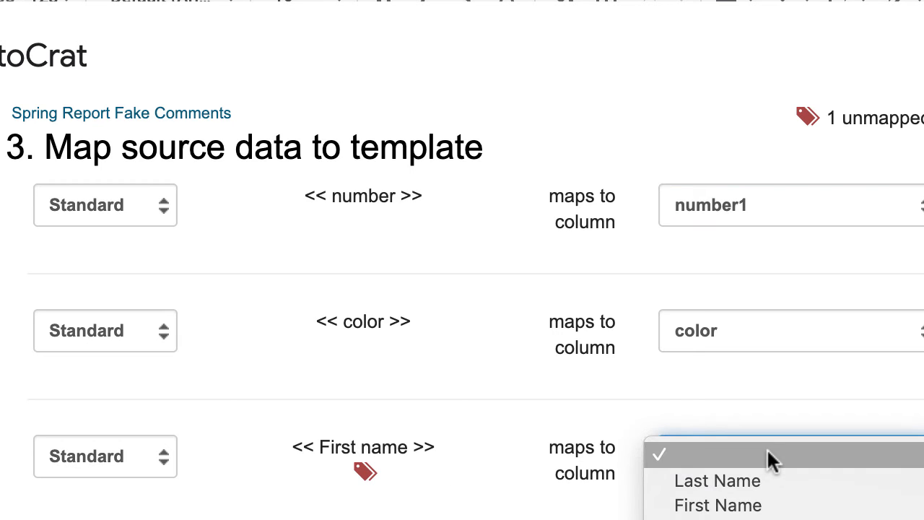
pyautogui.press('f')
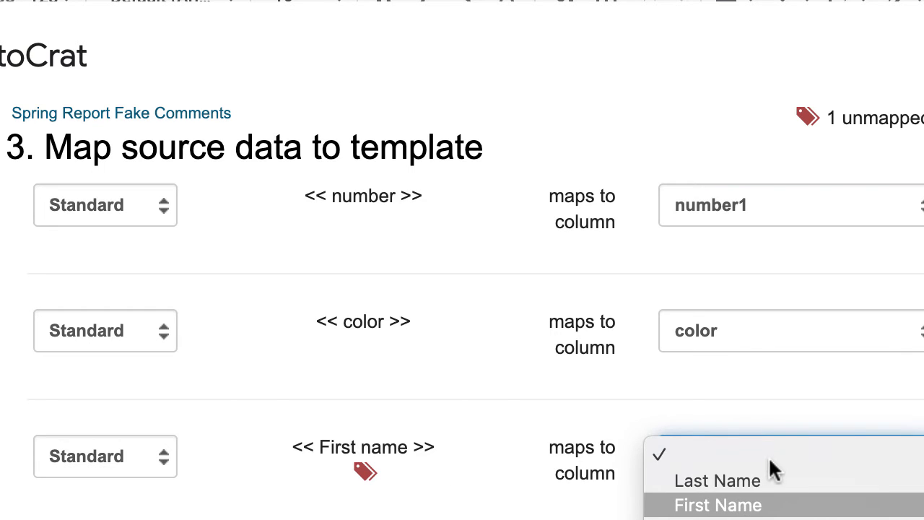
pyautogui.click(780, 507)
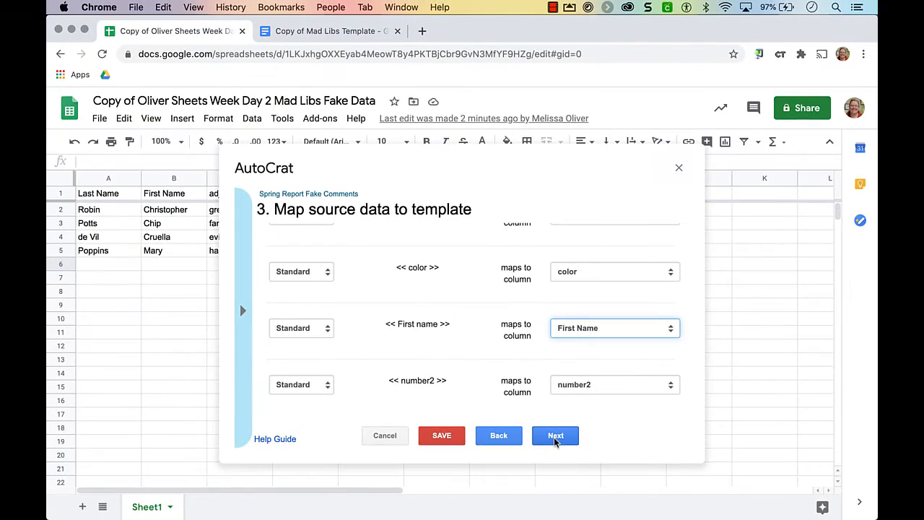
pyautogui.click(555, 437)
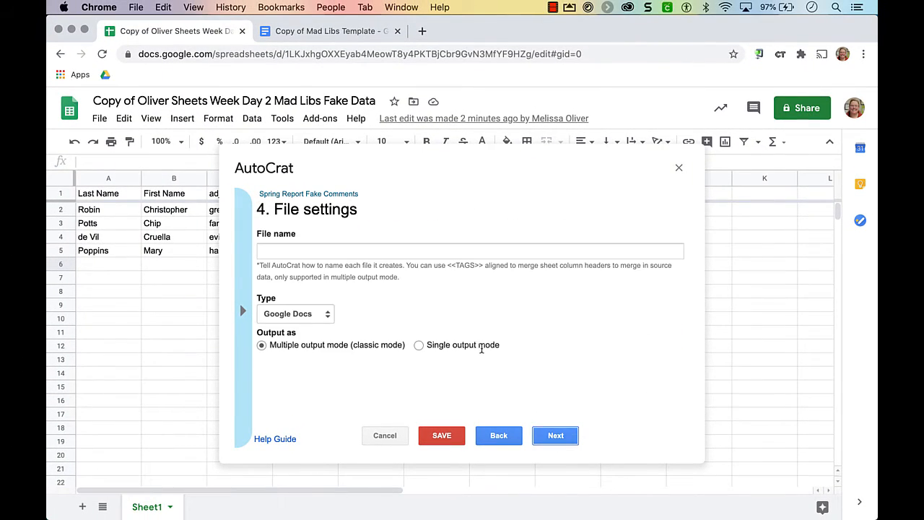
# Step: Name the output file May 2020 Delete this File, keep the Google Docs type and choose single output mode
pyautogui.click(412, 257)
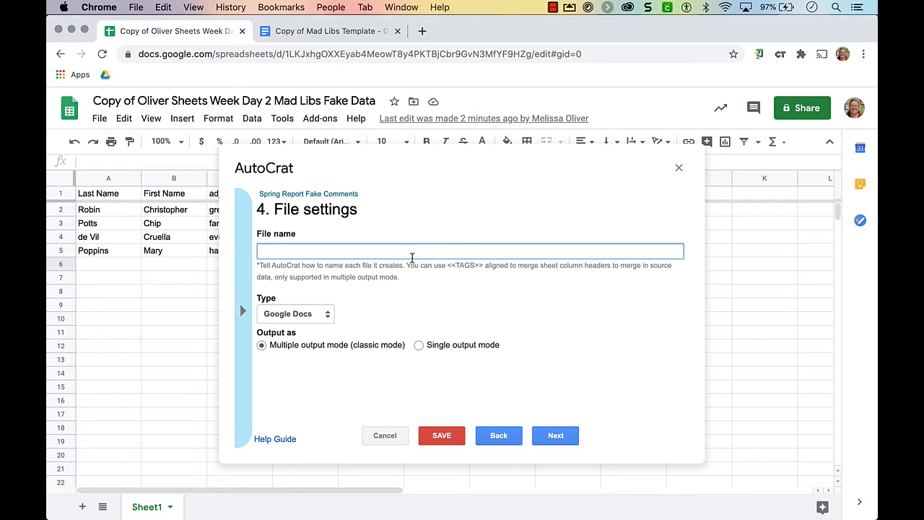
pyautogui.write('May 2020 Delete this File')
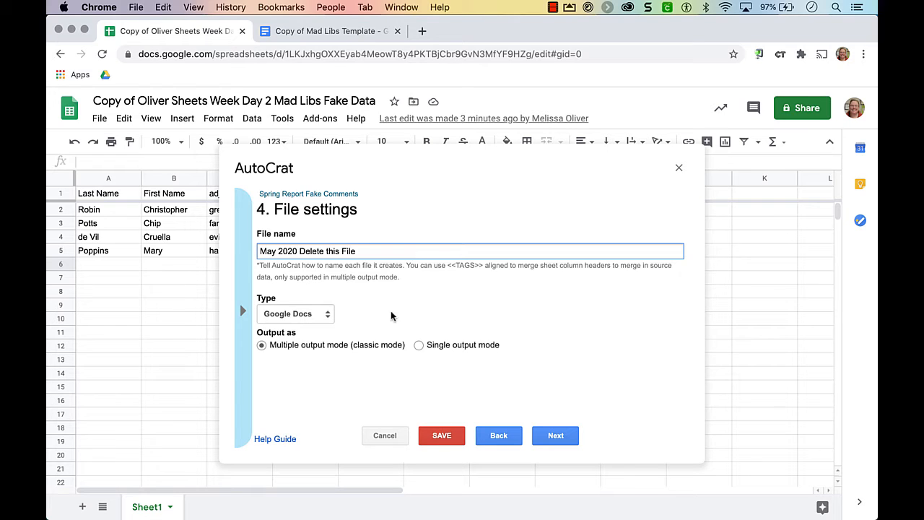
pyautogui.click(323, 316)
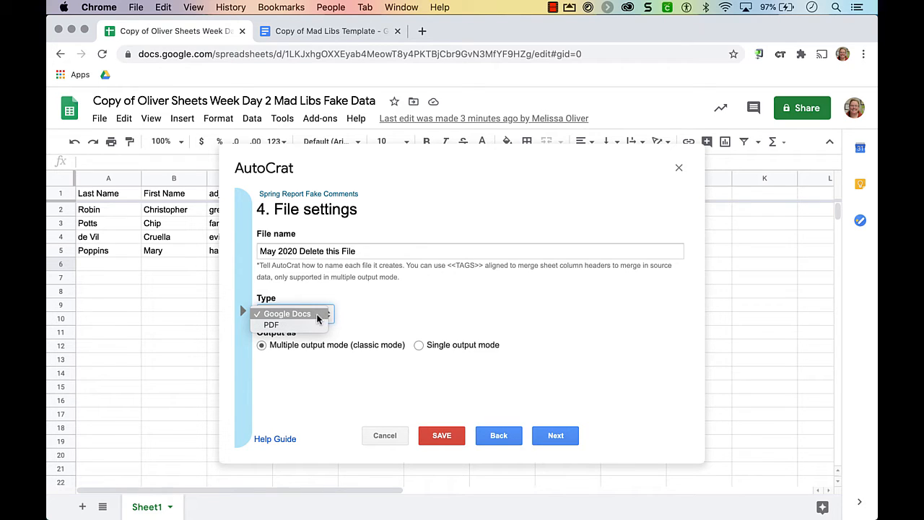
pyautogui.click(317, 317)
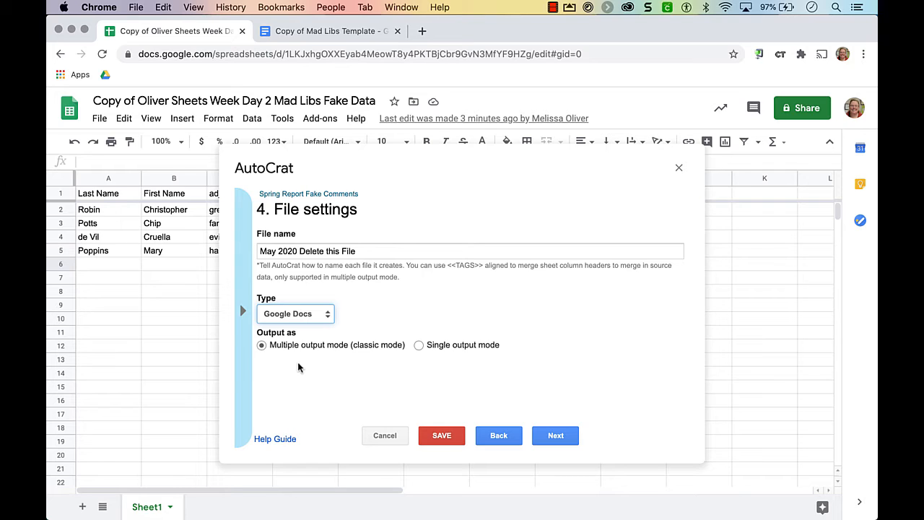
pyautogui.click(419, 345)
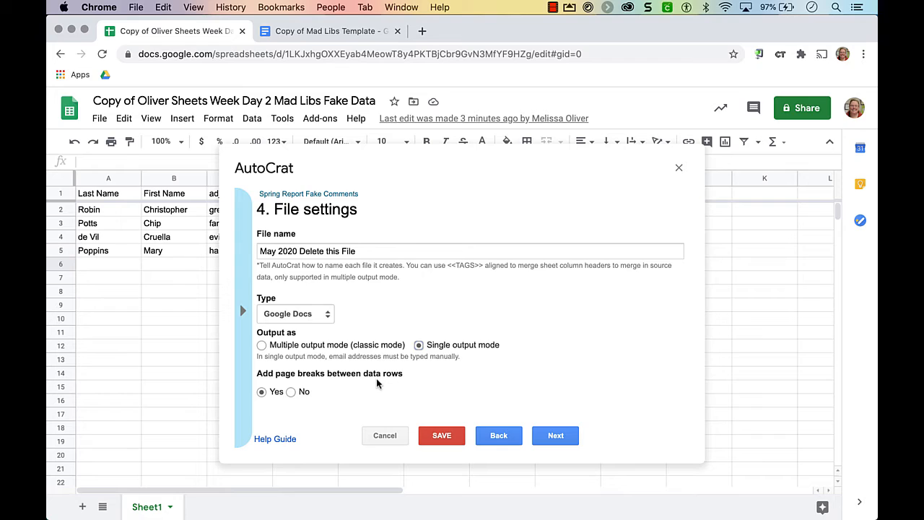
# Step: Turn off page breaks between data rows and keep My Drive as the destination folder for the merged document
pyautogui.click(291, 392)
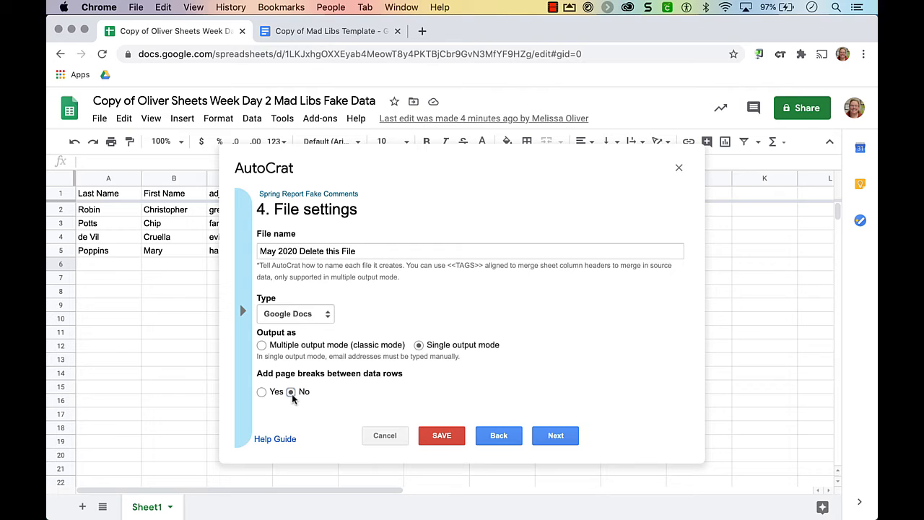
pyautogui.click(553, 436)
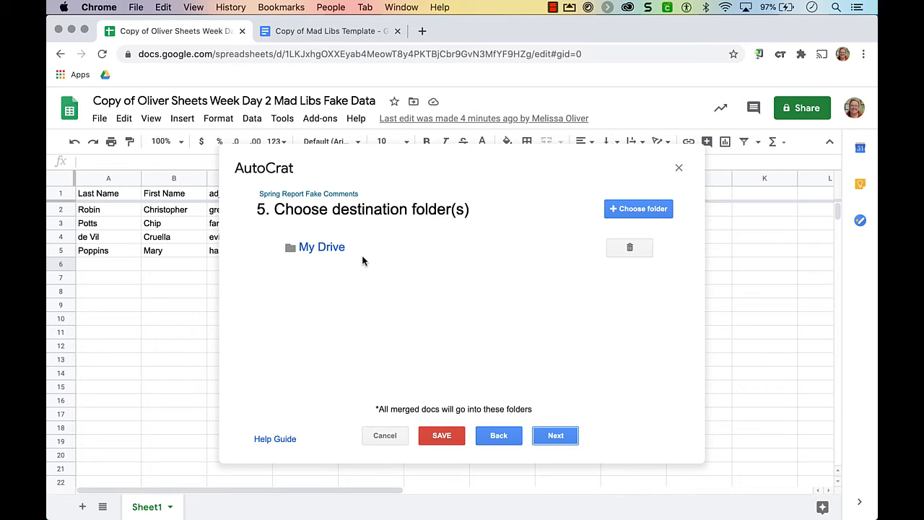
pyautogui.click(554, 437)
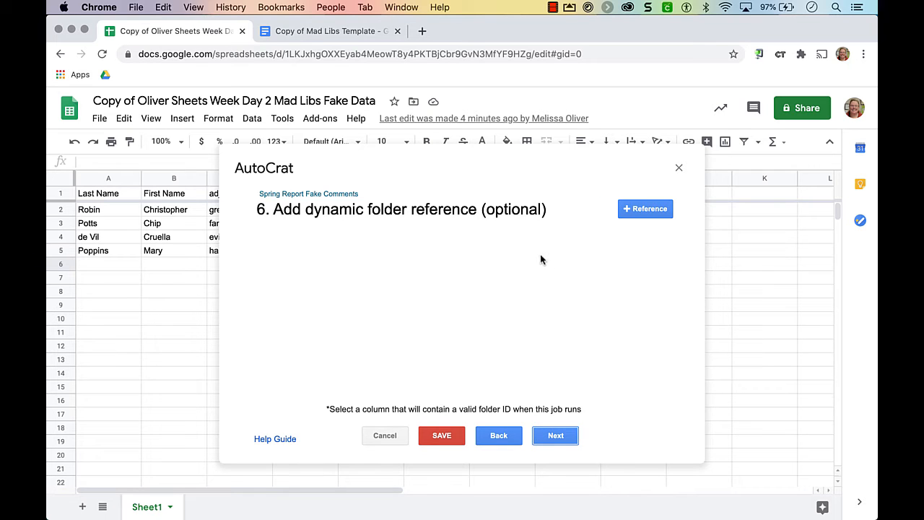
# Step: Skip the dynamic folder reference and merge condition, leave sharing and both triggers set to No, and save the job
pyautogui.click(565, 441)
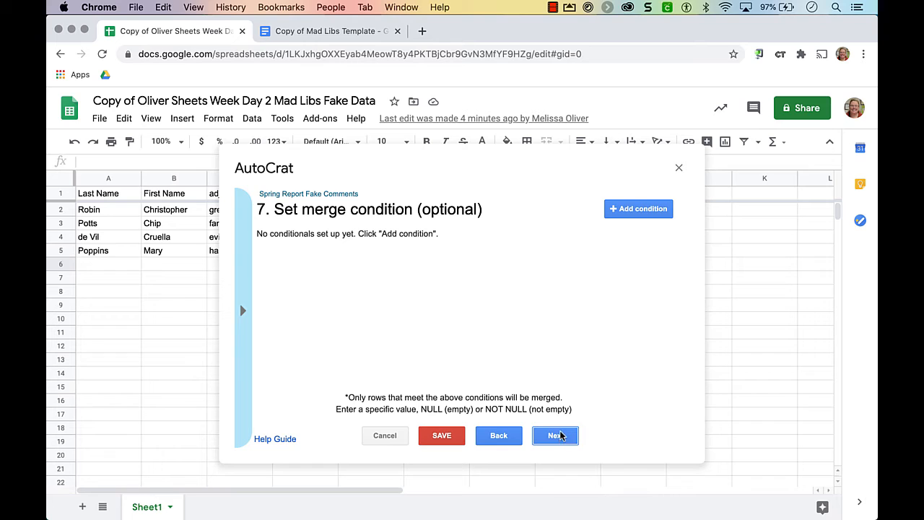
pyautogui.click(559, 434)
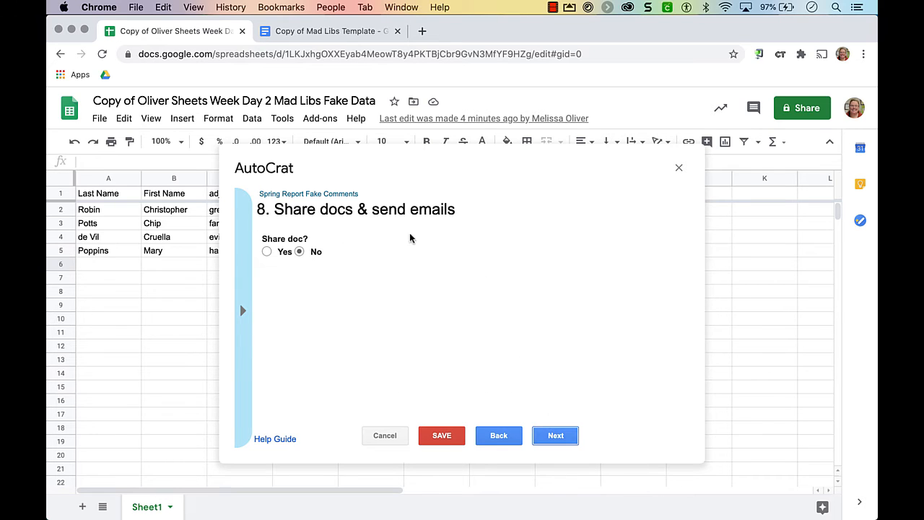
pyautogui.click(561, 437)
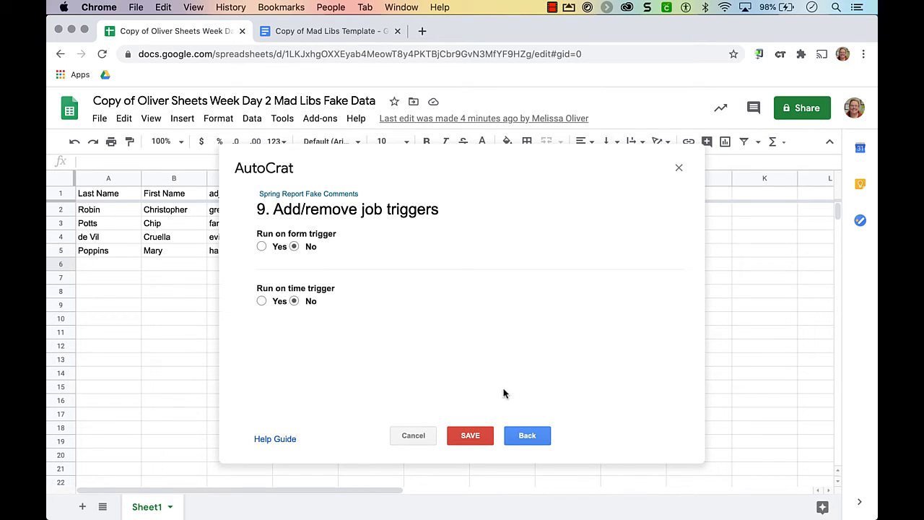
pyautogui.click(470, 436)
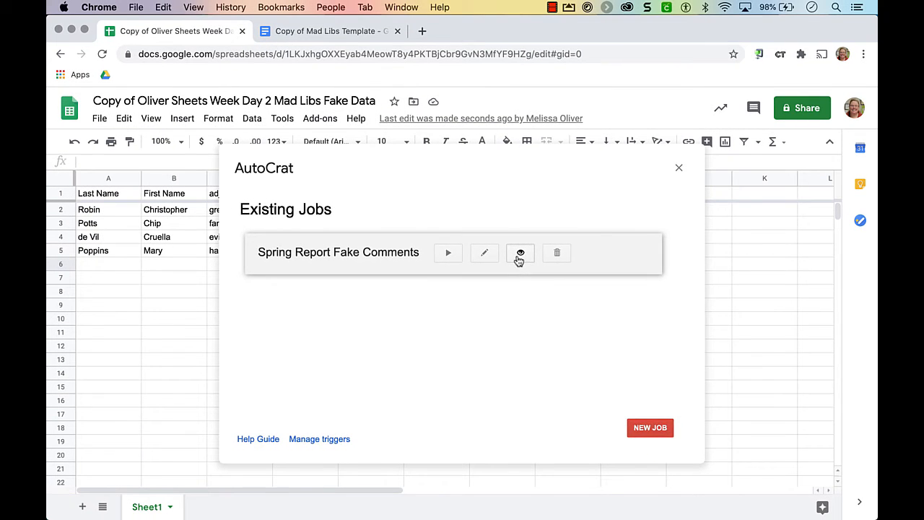
# Step: Preview the Spring Report Fake Comments job for the first mergeable row and open the preview document
pyautogui.click(519, 254)
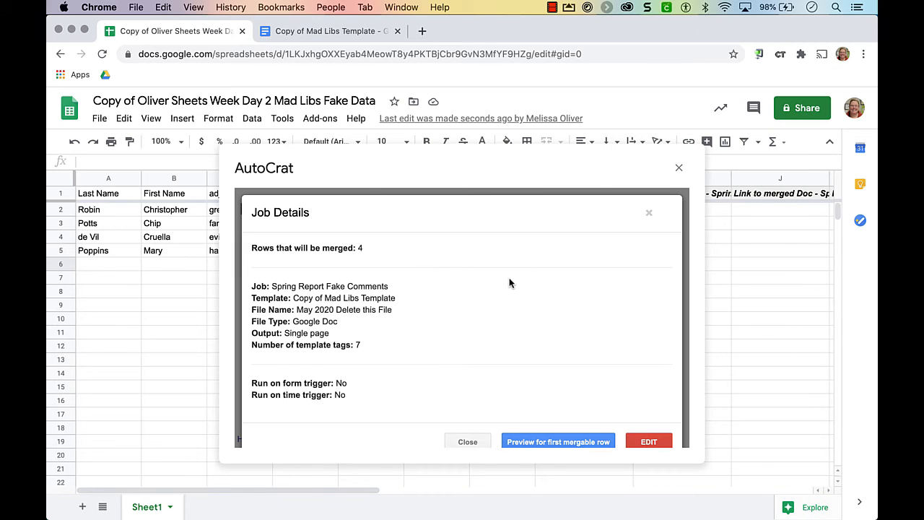
pyautogui.scroll(-1, 509, 283)
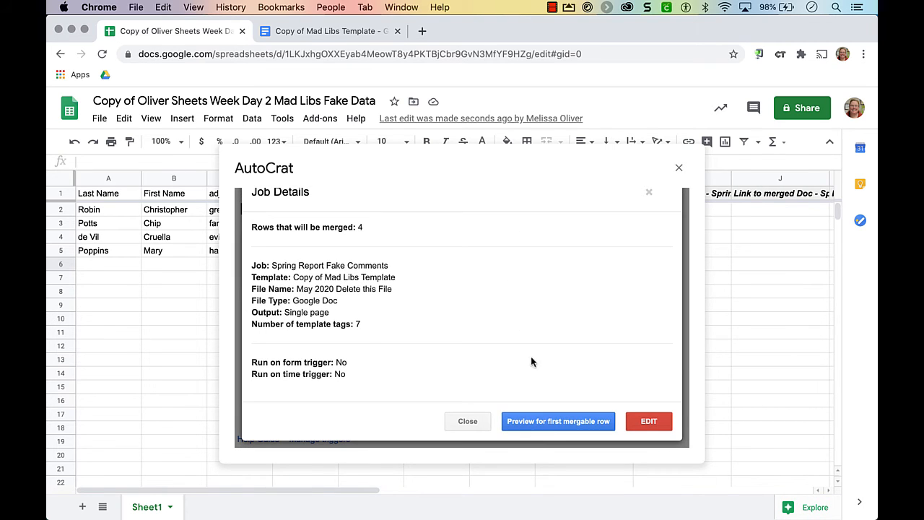
pyautogui.click(551, 422)
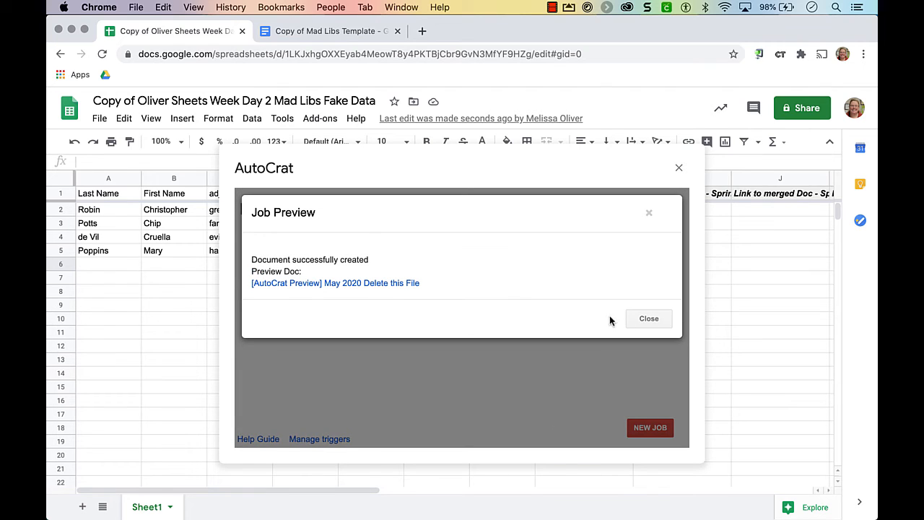
pyautogui.click(372, 283)
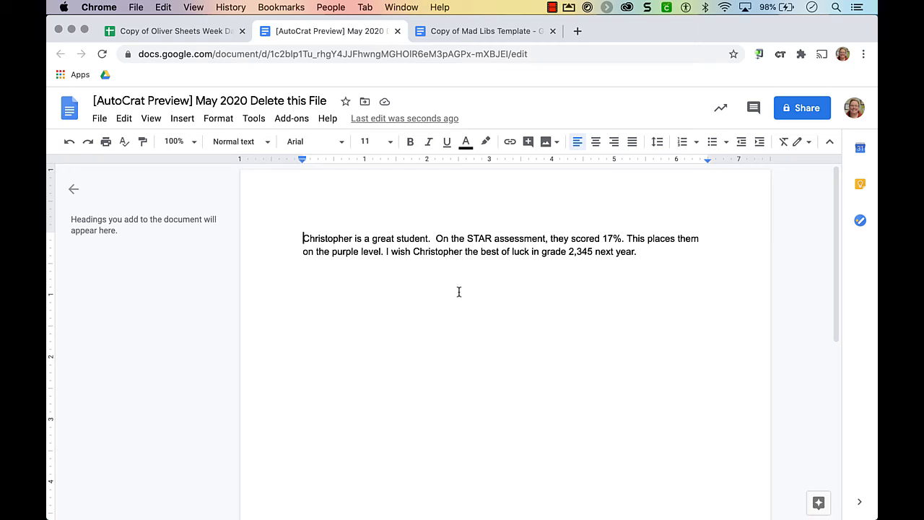
# Step: Return to the spreadsheet, run the Spring Report Fake Comments job and close AutoCrat
pyautogui.click(197, 31)
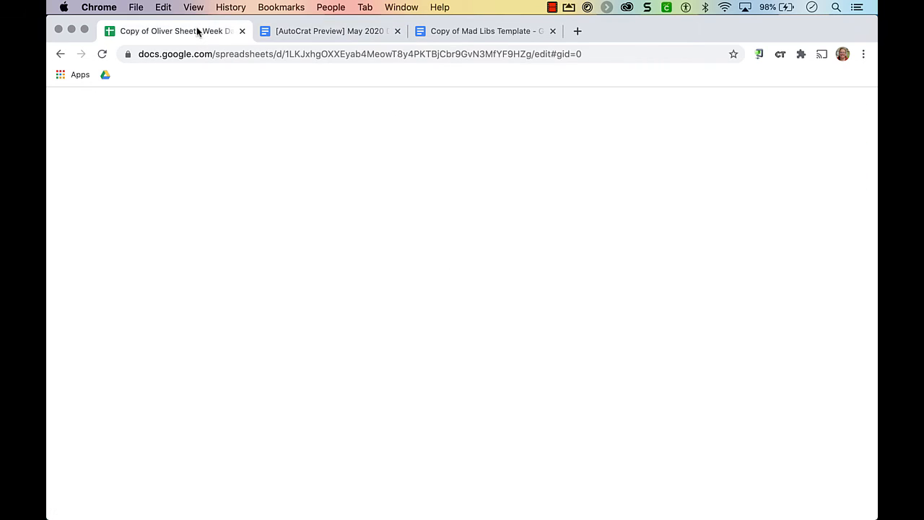
pyautogui.click(646, 319)
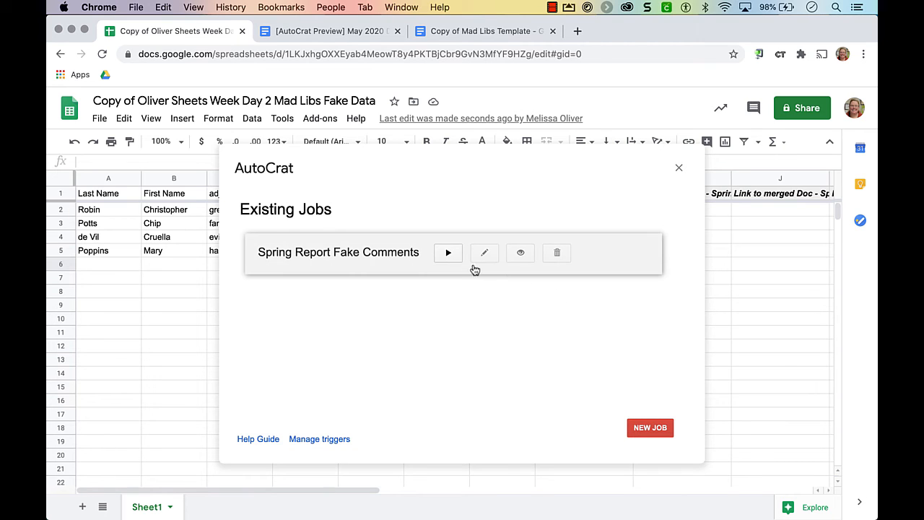
pyautogui.click(447, 254)
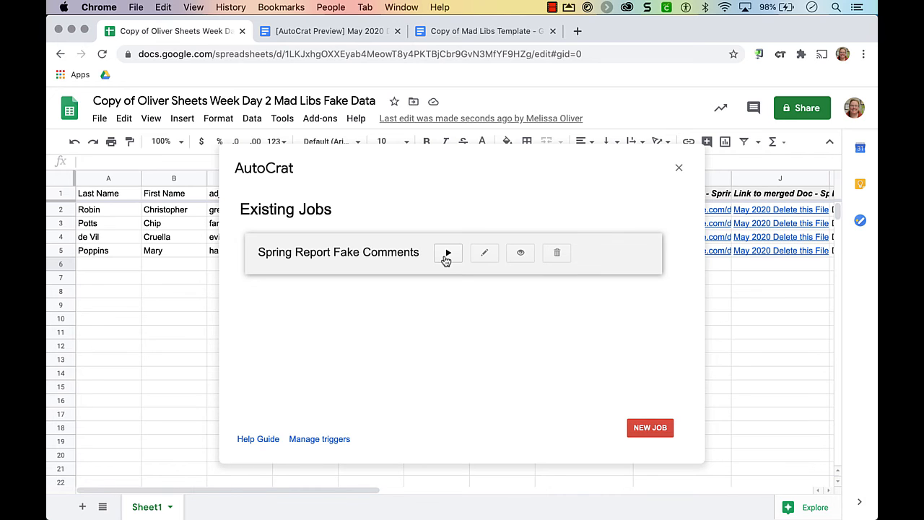
pyautogui.click(678, 168)
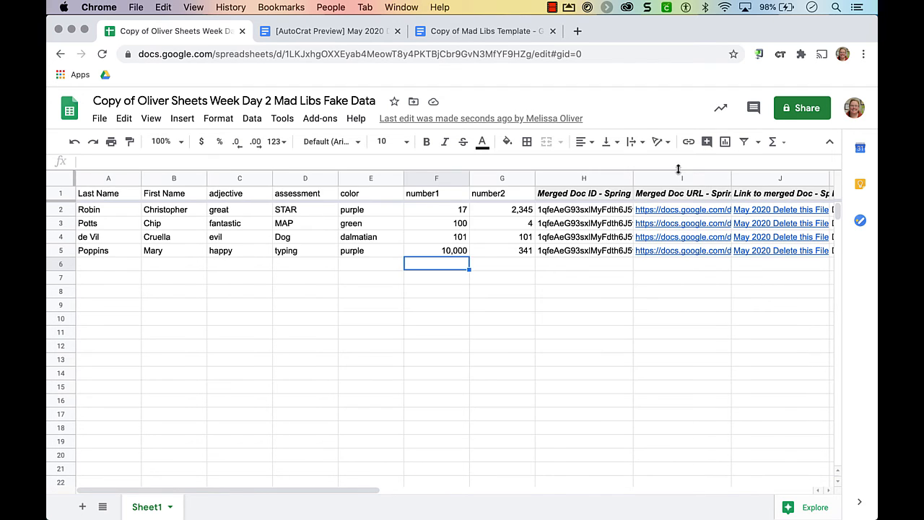
# Step: Open the May 2020 Delete this File document from the Merged Doc URL link in row 2
pyautogui.hscroll(5, 635, 329)
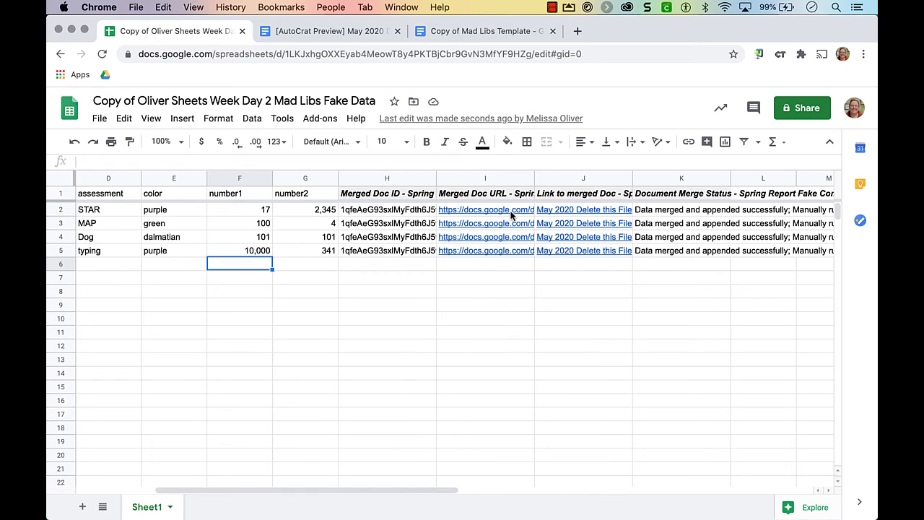
pyautogui.click(511, 211)
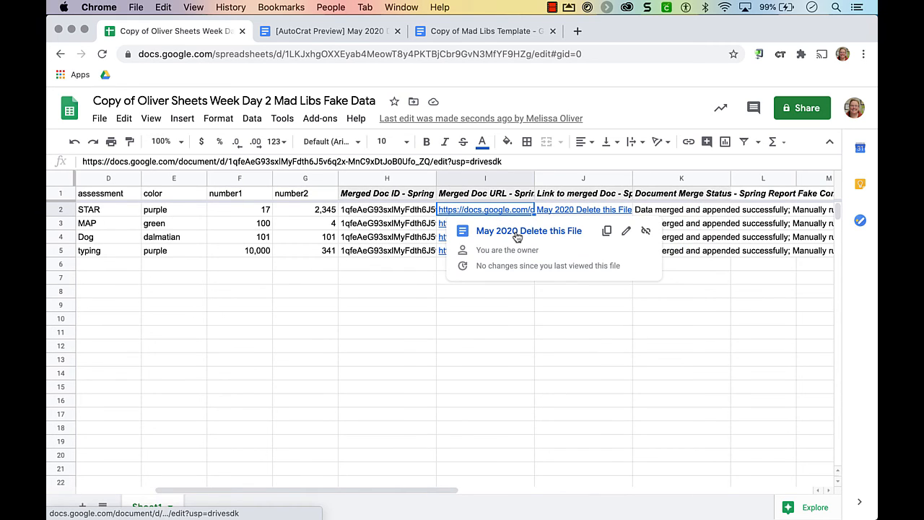
pyautogui.click(517, 233)
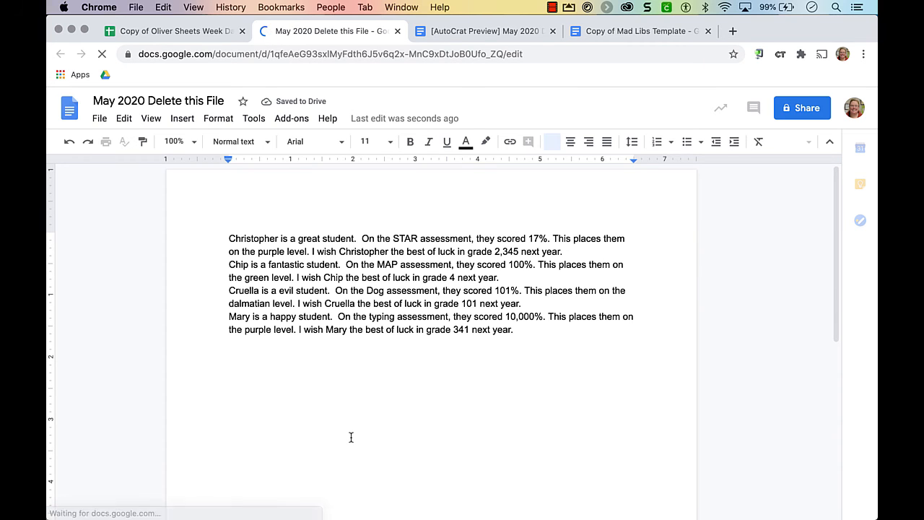
# Step: Accept the grammar suggestion "an evil" in the third student comment of the merged document
pyautogui.moveTo(650, 254); pyautogui.dragTo(296, 239)
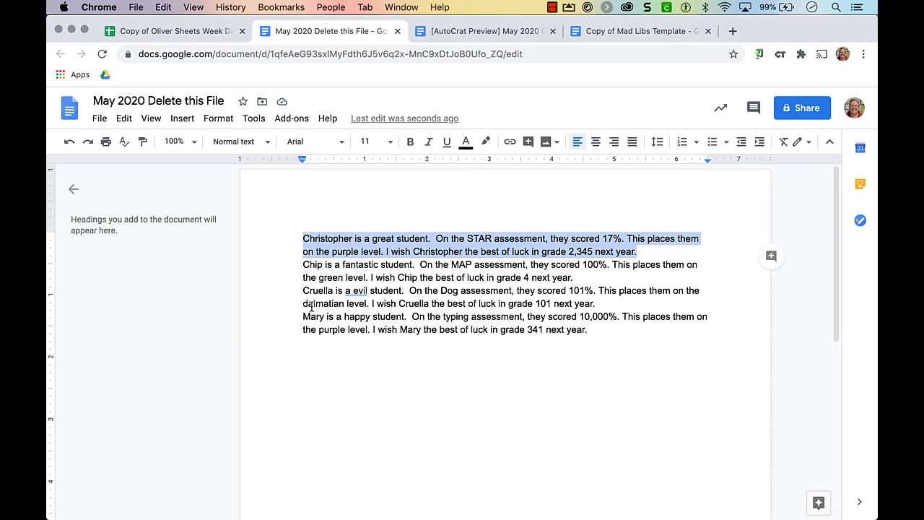
pyautogui.click(350, 292)
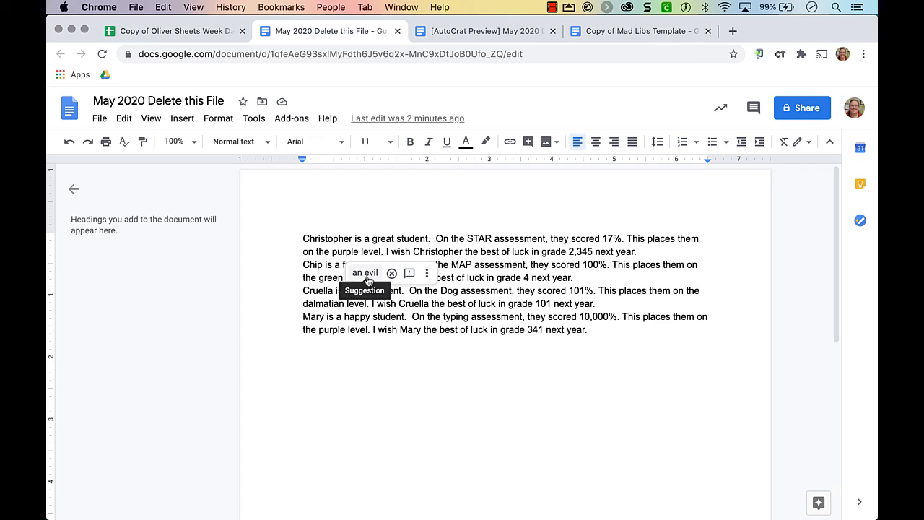
pyautogui.click(366, 273)
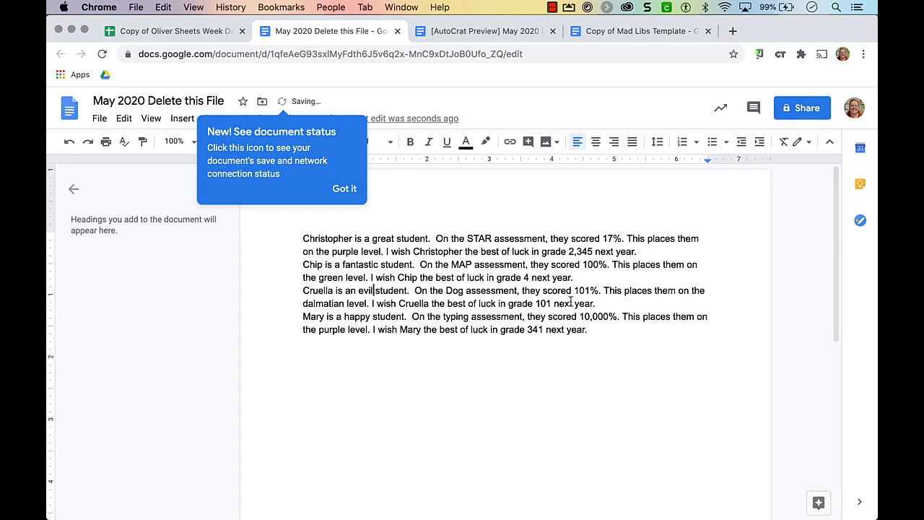
# Step: Dismiss the document status tip in the merged document and switch back to the spreadsheet
pyautogui.moveTo(599, 304); pyautogui.dragTo(303, 308)
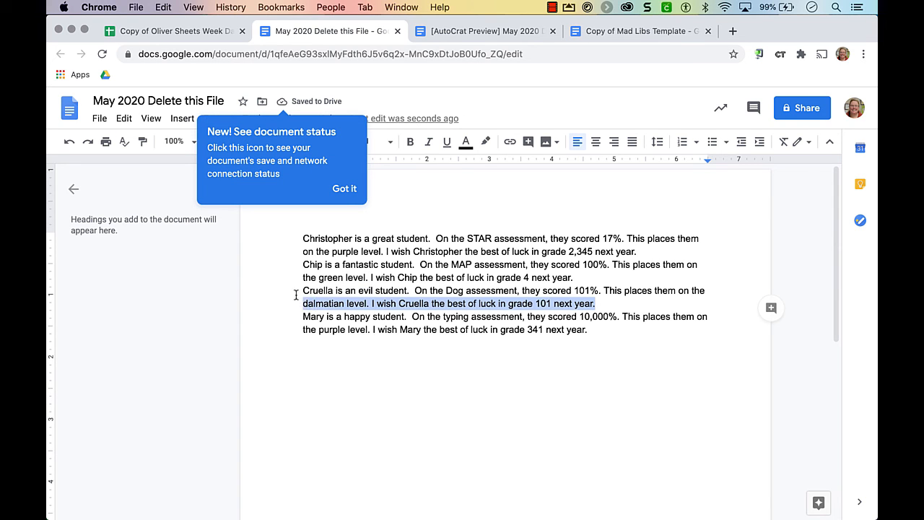
pyautogui.click(345, 190)
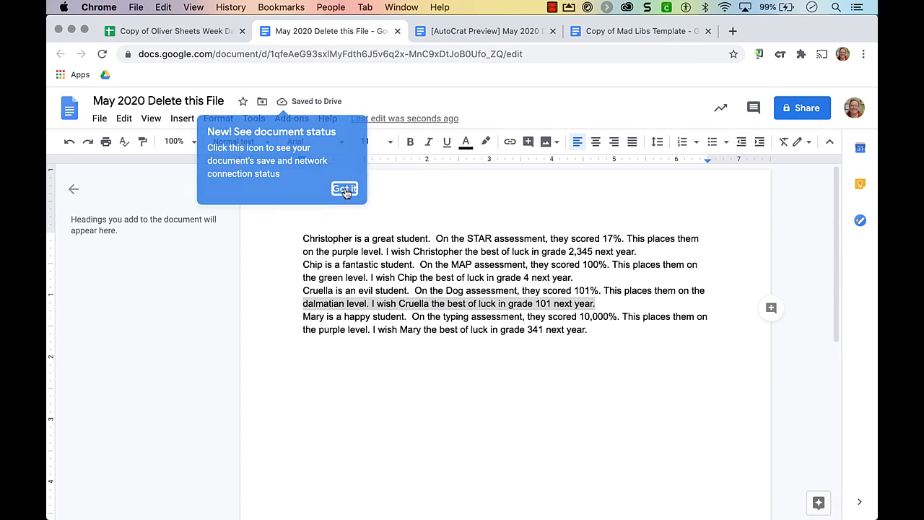
pyautogui.click(496, 315)
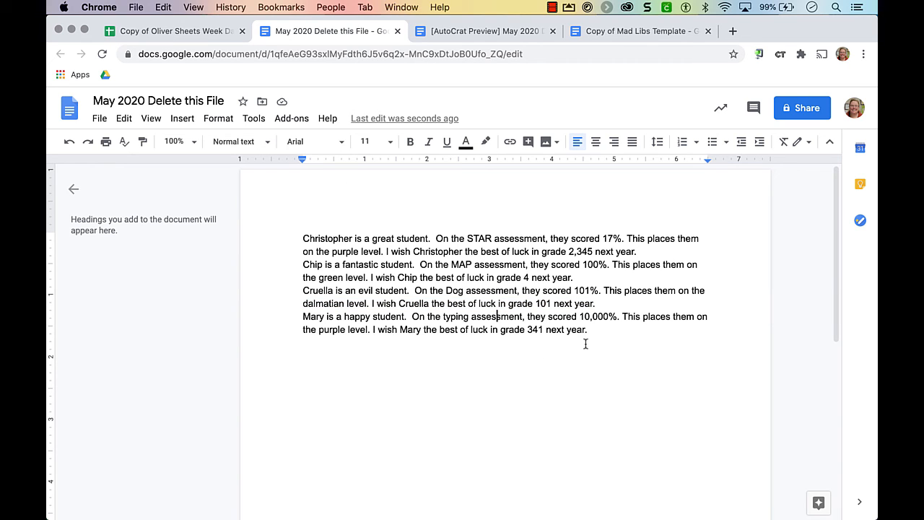
pyautogui.click(159, 35)
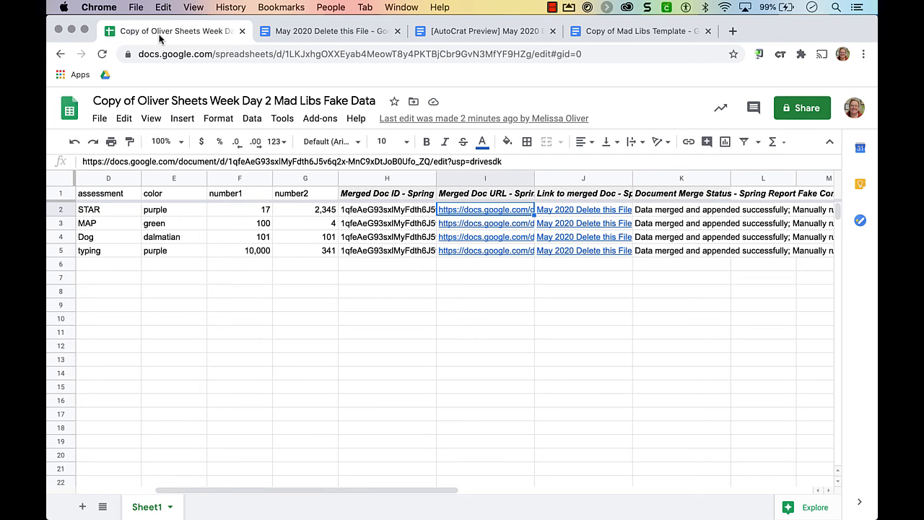